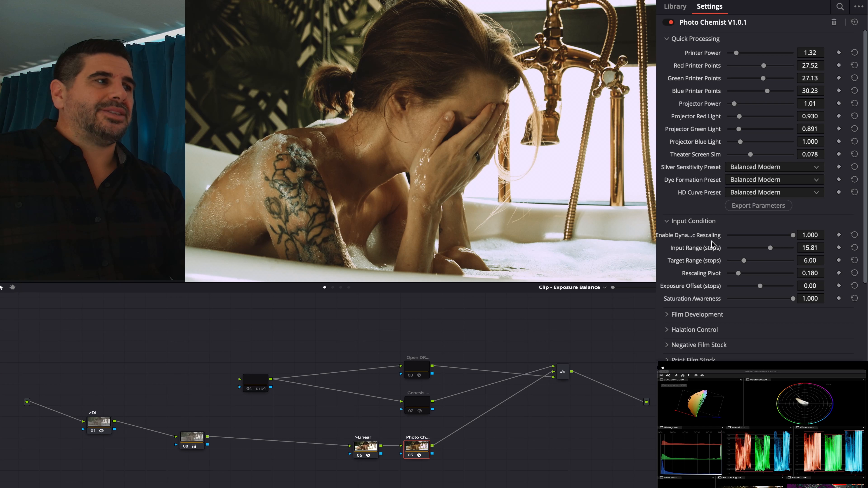
Try the image with Dynamic Range Rescaling at 0.000, return it to 1.000, and set the Input Range to 16.28 stops
{"action": "left_click", "coordinate": [701, 221]}
{"action": "left_click", "coordinate": [701, 221]}
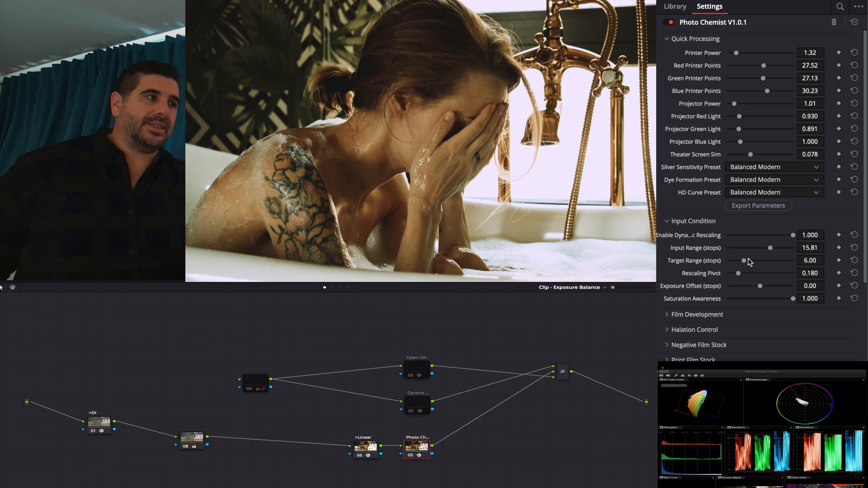
{"action": "scroll", "coordinate": [748, 259], "scroll_direction": "down", "scroll_amount": 3}
{"action": "scroll", "coordinate": [748, 259], "scroll_direction": "up", "scroll_amount": 2}
{"action": "scroll", "coordinate": [748, 259], "scroll_direction": "down", "scroll_amount": 2}
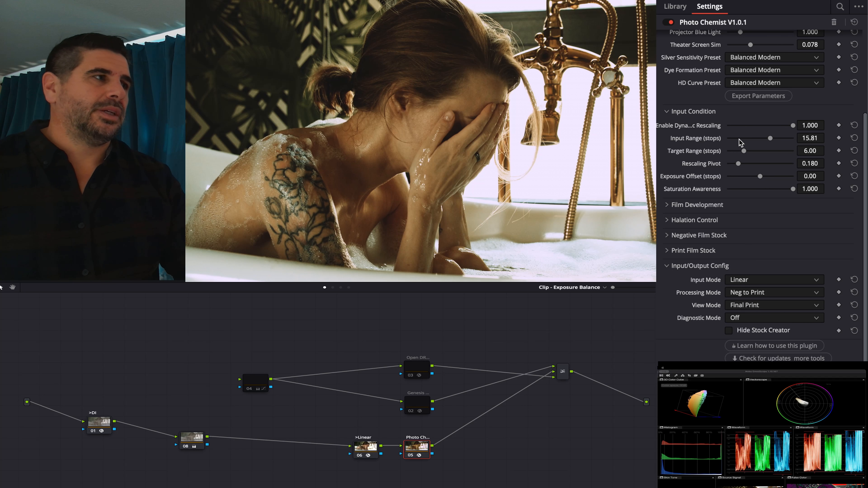
{"action": "left_click_drag", "start_coordinate": [791, 125], "coordinate": [714, 126]}
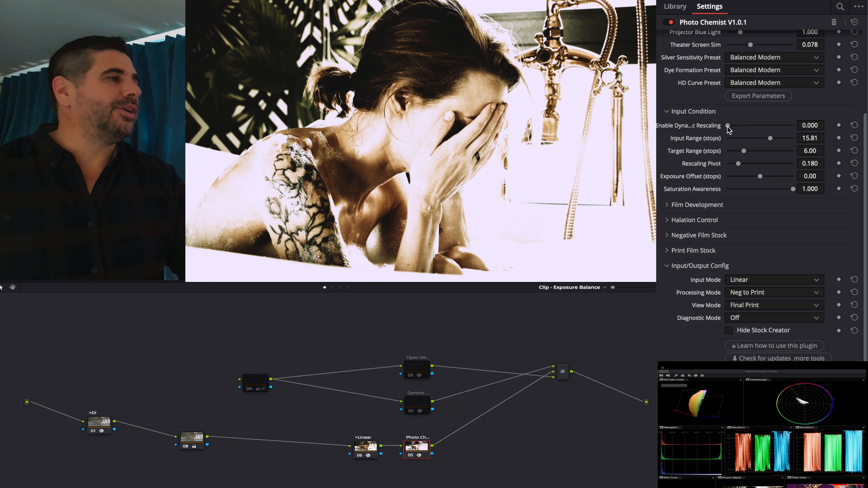
{"action": "left_click_drag", "start_coordinate": [729, 129], "coordinate": [793, 123]}
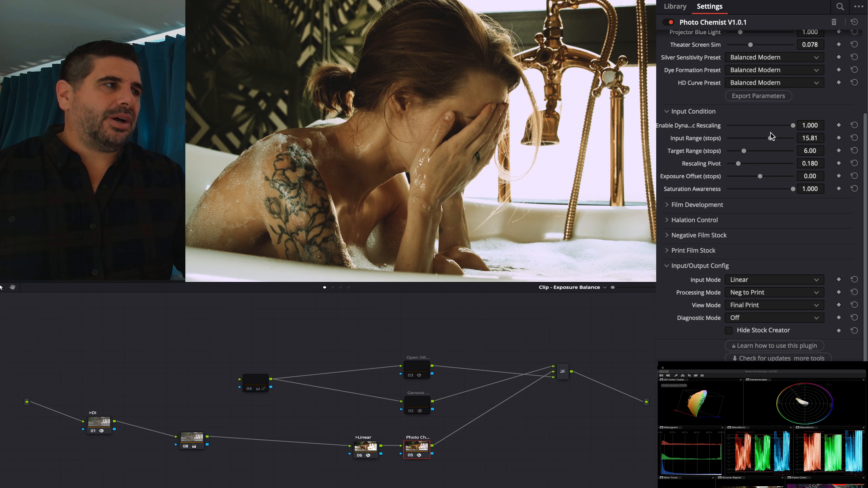
{"action": "mouse_move", "coordinate": [770, 138]}
{"action": "left_mouse_down"}
{"action": "mouse_move", "coordinate": [760, 139]}
{"action": "mouse_move", "coordinate": [785, 139]}
{"action": "mouse_move", "coordinate": [774, 138]}
{"action": "left_mouse_up"}
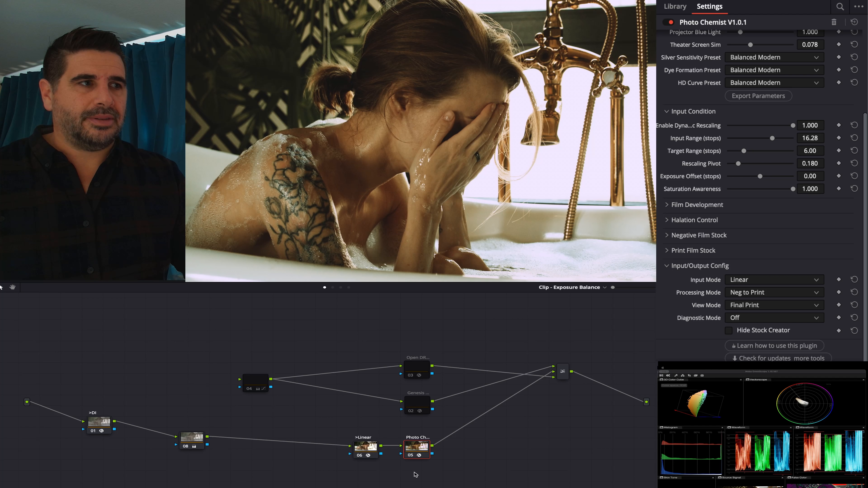
Connect the Linear node directly to the output, move the Photo Chemist node aside, and connect Photo Chemist to the output instead
{"action": "left_click_drag", "start_coordinate": [382, 446], "coordinate": [646, 403]}
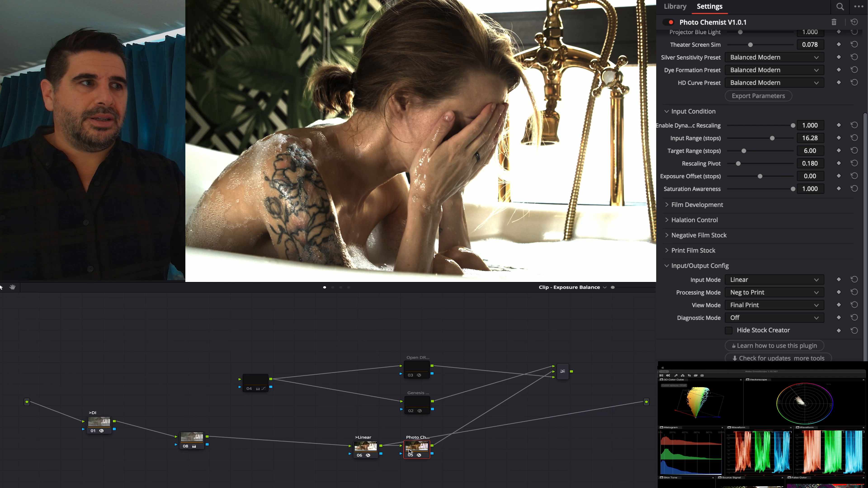
{"action": "left_click_drag", "start_coordinate": [411, 452], "coordinate": [417, 470]}
{"action": "left_click", "coordinate": [371, 452]}
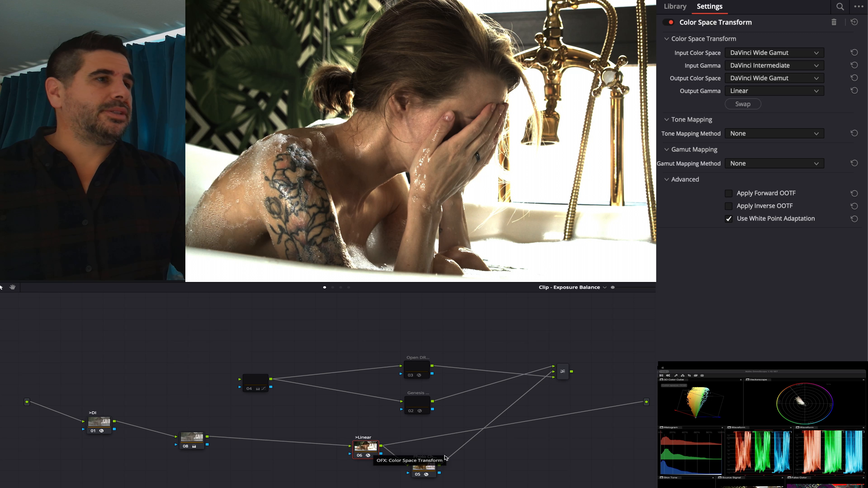
{"action": "left_click_drag", "start_coordinate": [440, 465], "coordinate": [647, 403]}
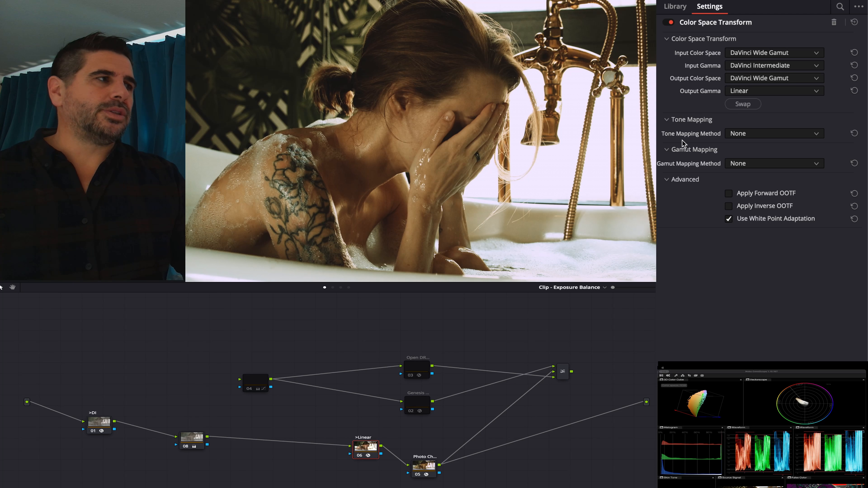
In the Photo Chemist node, set Input Range to 16.37, Target Range to 5.36, Rescaling Pivot to 0.233 and Exposure Offset to -0.12
{"action": "left_click", "coordinate": [428, 472]}
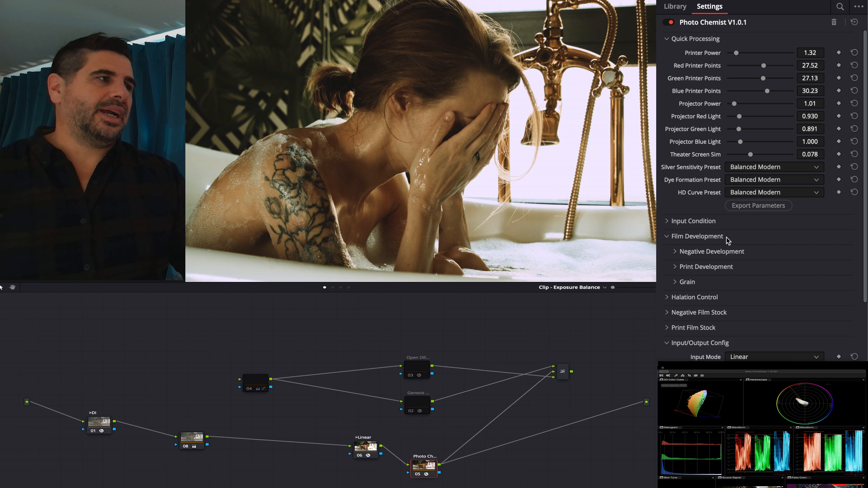
{"action": "left_click", "coordinate": [727, 226]}
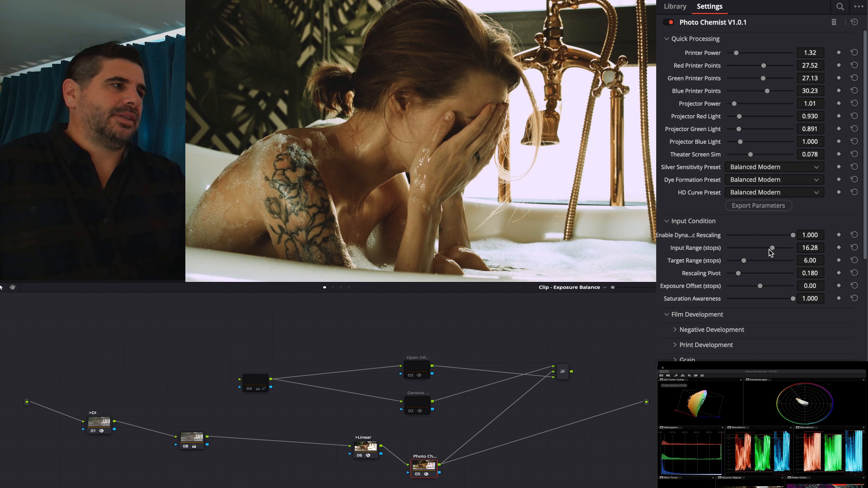
{"action": "left_click_drag", "start_coordinate": [773, 249], "coordinate": [743, 275]}
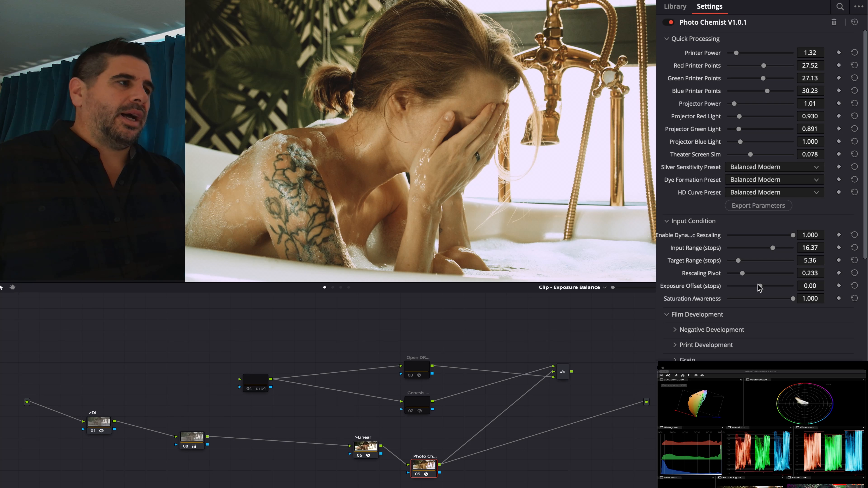
{"action": "left_click_drag", "start_coordinate": [760, 287], "coordinate": [760, 286]}
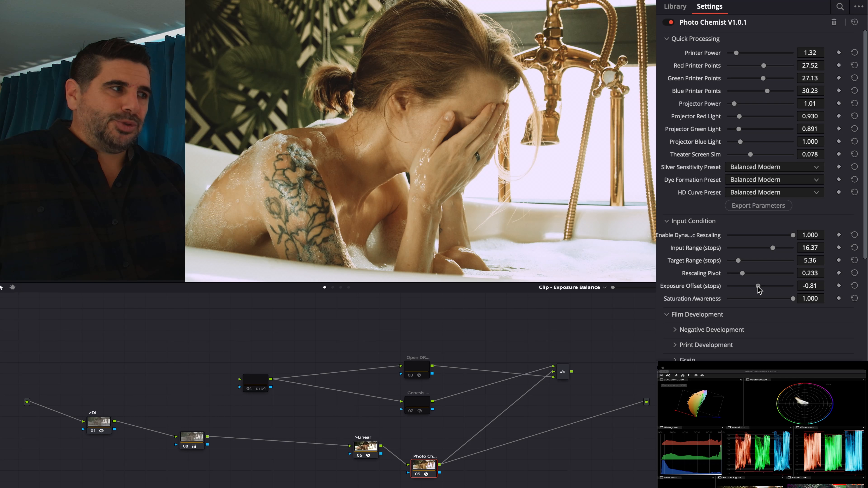
{"action": "left_click_drag", "start_coordinate": [760, 286], "coordinate": [759, 286]}
Reset Target Range to 6.00 stops, Input Range to 16.00 stops and Exposure Offset to 0.00
{"action": "double_click", "coordinate": [704, 260]}
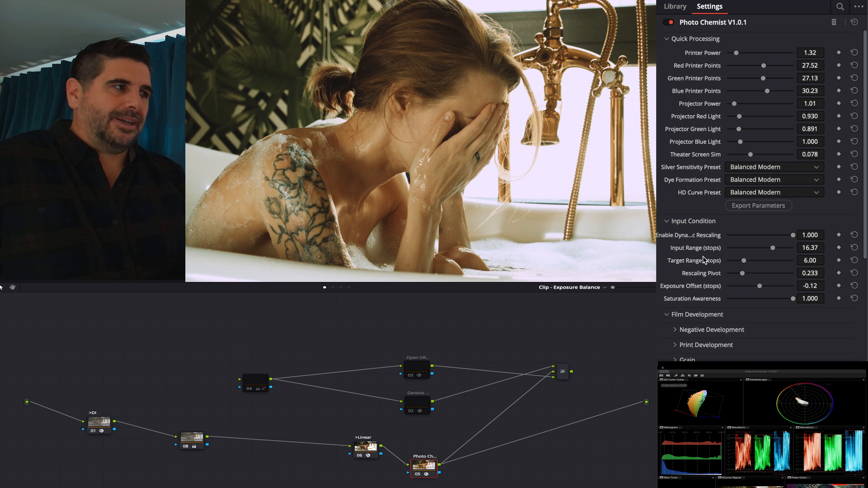
{"action": "double_click", "coordinate": [704, 251]}
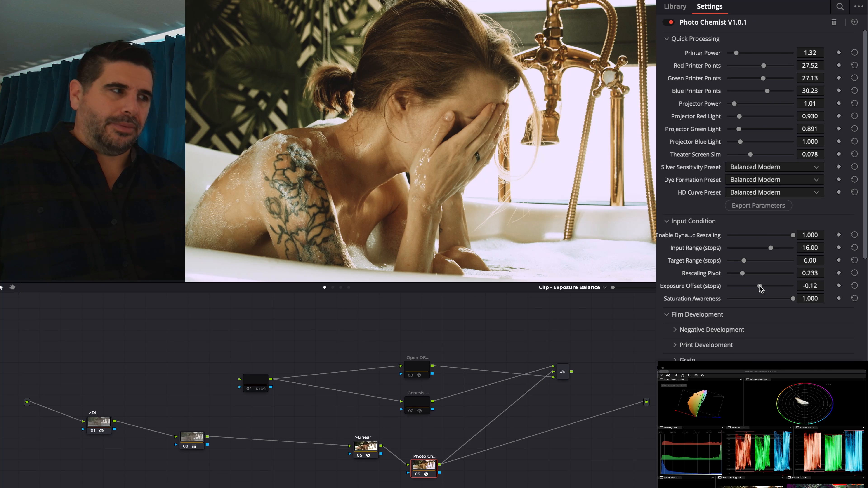
{"action": "left_click_drag", "start_coordinate": [759, 286], "coordinate": [760, 286]}
{"action": "double_click", "coordinate": [735, 288]}
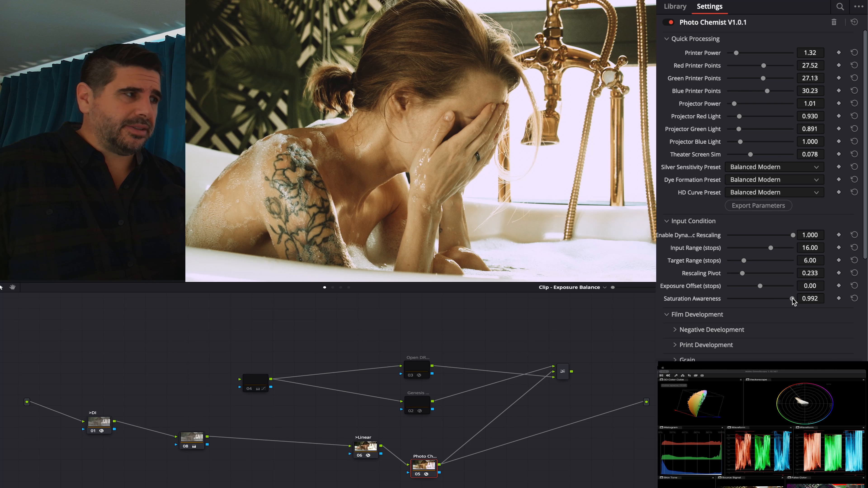
Try Saturation Awareness at 0.000 and return it to 1.000
{"action": "left_click_drag", "start_coordinate": [792, 301], "coordinate": [725, 309]}
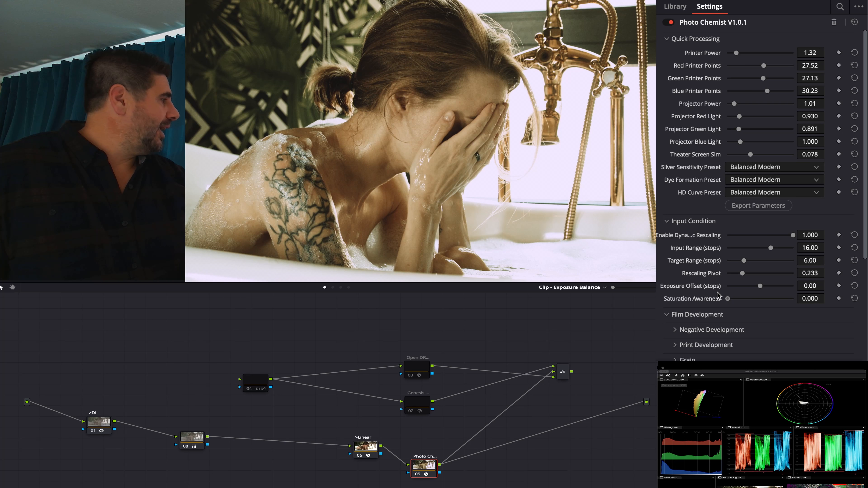
{"action": "left_click_drag", "start_coordinate": [727, 299], "coordinate": [759, 295]}
{"action": "left_click_drag", "start_coordinate": [744, 295], "coordinate": [803, 305]}
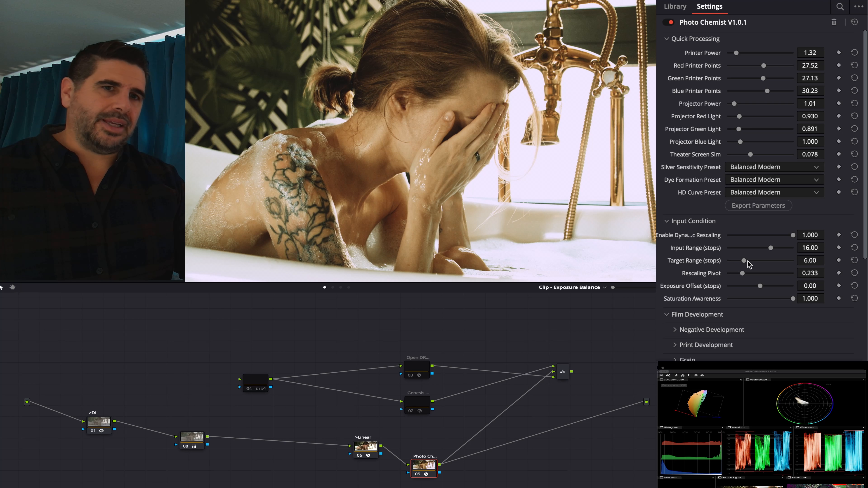
Set Target Range to 6.54 and Input Range to 16.47 stops, then reset the Rescaling Pivot to 0.180 and raise it slightly
{"action": "mouse_move", "coordinate": [743, 262]}
{"action": "left_mouse_down"}
{"action": "mouse_move", "coordinate": [759, 259]}
{"action": "mouse_move", "coordinate": [754, 264]}
{"action": "left_mouse_up"}
{"action": "double_click", "coordinate": [708, 261]}
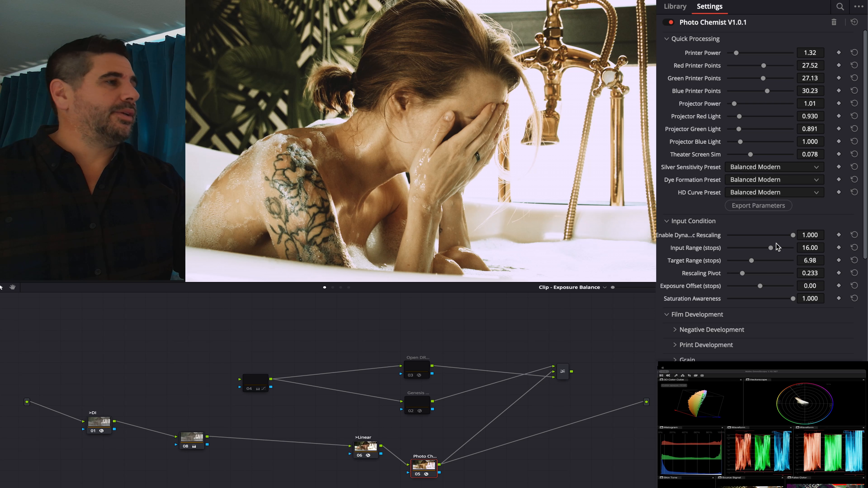
{"action": "left_click_drag", "start_coordinate": [771, 252], "coordinate": [748, 264]}
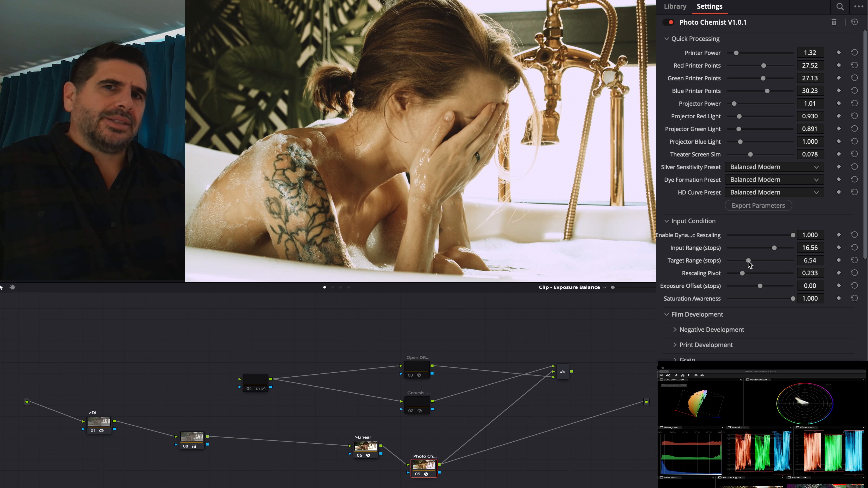
{"action": "left_click_drag", "start_coordinate": [775, 249], "coordinate": [775, 249]}
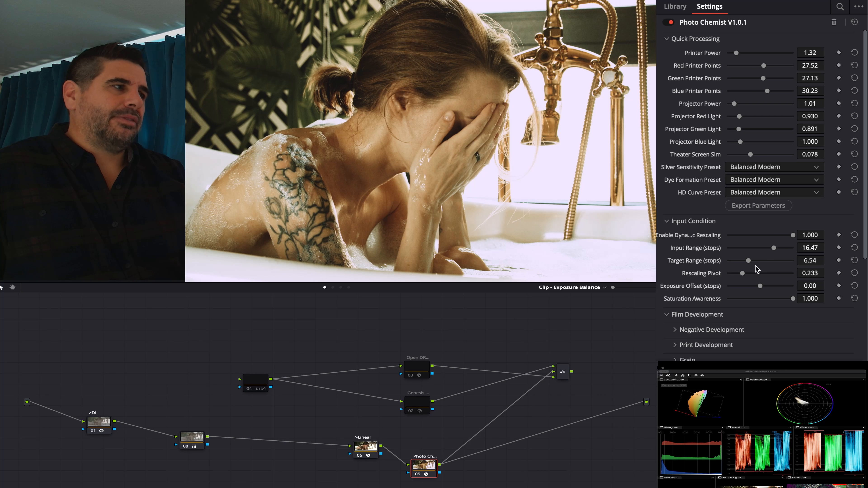
{"action": "double_click", "coordinate": [715, 275]}
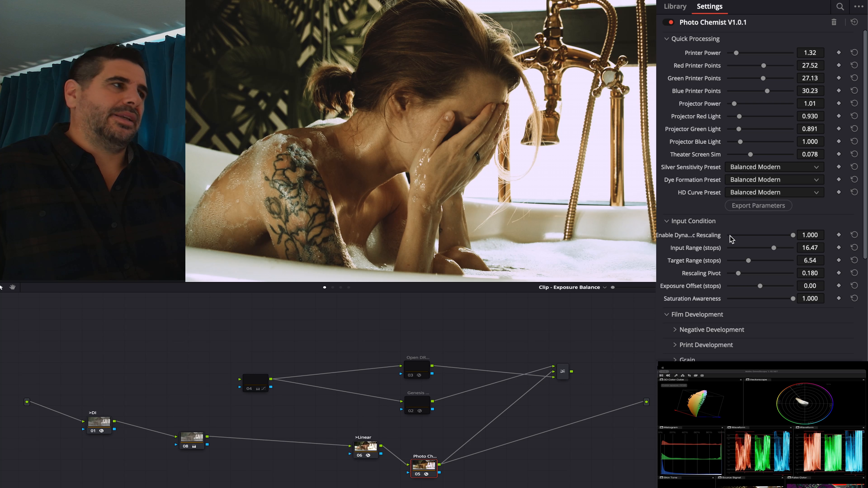
{"action": "left_click_drag", "start_coordinate": [738, 273], "coordinate": [743, 273]}
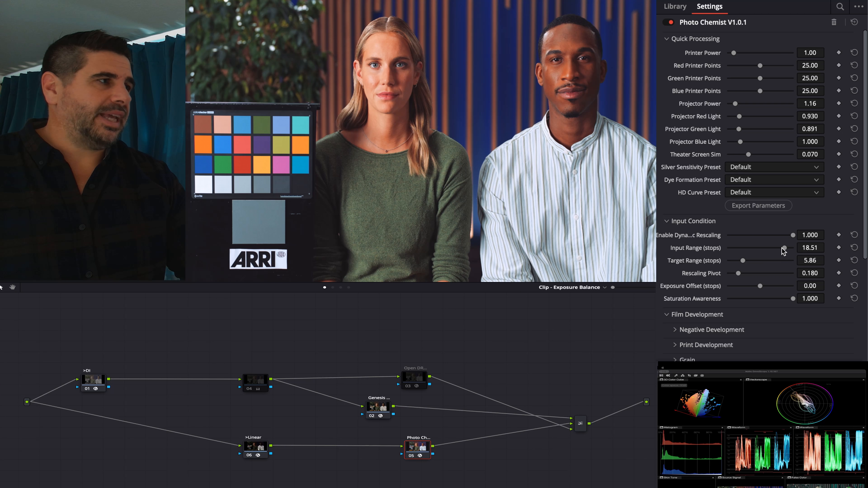
Set the Input Range to 18.42 stops and the Silver Sensitivity, Dye Formation and HD Curve presets to Balanced Modern
{"action": "left_click_drag", "start_coordinate": [782, 248], "coordinate": [784, 249]}
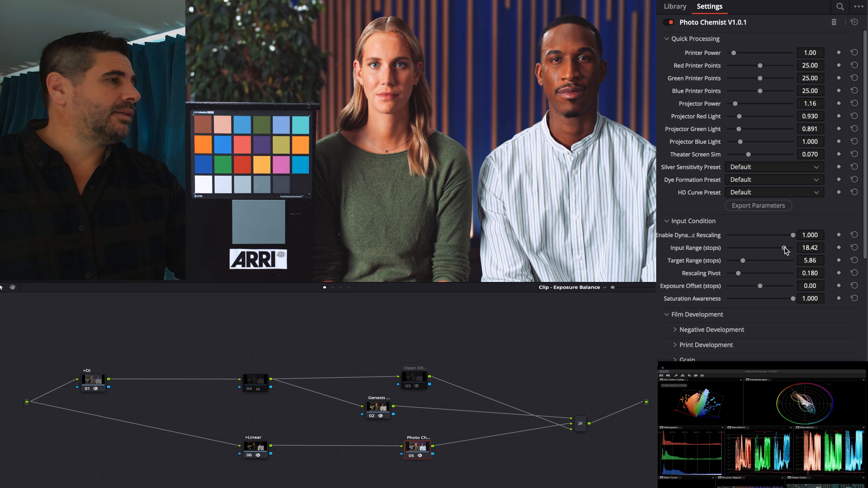
{"action": "left_click", "coordinate": [763, 166]}
{"action": "left_click", "coordinate": [758, 196]}
{"action": "left_click", "coordinate": [755, 179]}
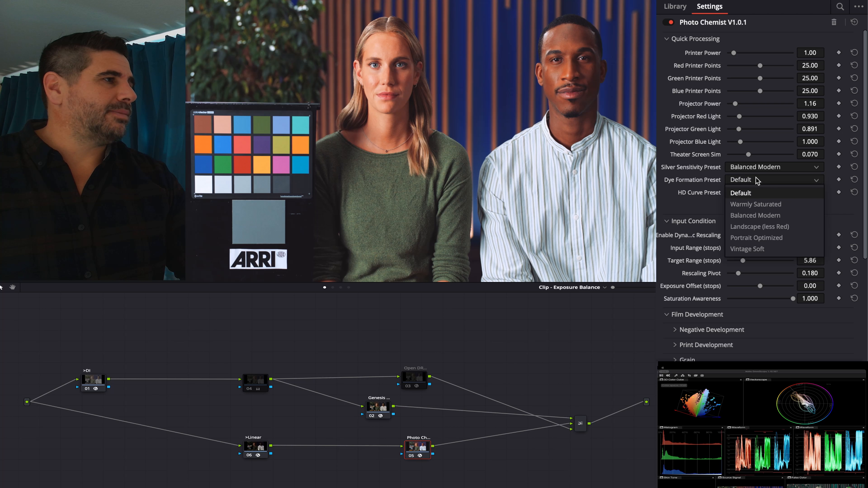
{"action": "left_click", "coordinate": [756, 215]}
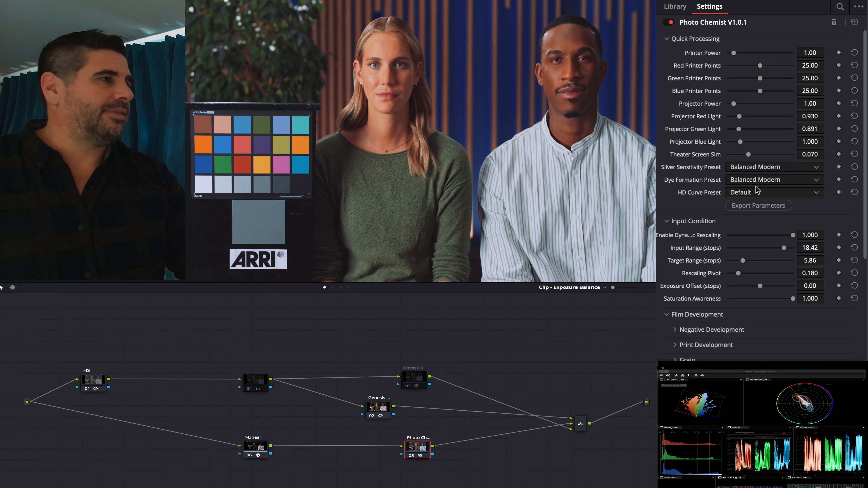
{"action": "left_click", "coordinate": [756, 188]}
{"action": "left_click", "coordinate": [757, 214]}
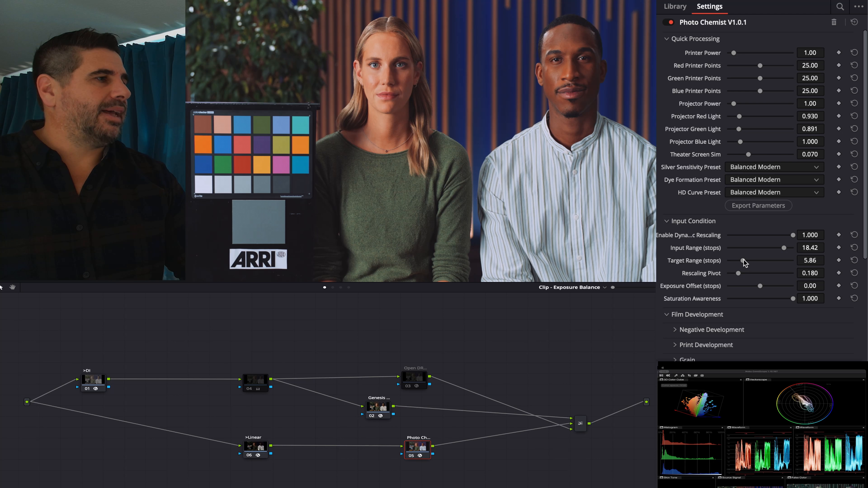
Set Target Range to 6.73 stops, Input Range to 17.02 stops and Rescaling Pivot to 0.180
{"action": "mouse_move", "coordinate": [746, 262]}
{"action": "left_mouse_down"}
{"action": "mouse_move", "coordinate": [751, 254]}
{"action": "mouse_move", "coordinate": [740, 272]}
{"action": "left_mouse_up"}
{"action": "mouse_move", "coordinate": [784, 249]}
{"action": "left_mouse_down"}
{"action": "mouse_move", "coordinate": [746, 251]}
{"action": "mouse_move", "coordinate": [778, 250]}
{"action": "left_mouse_up"}
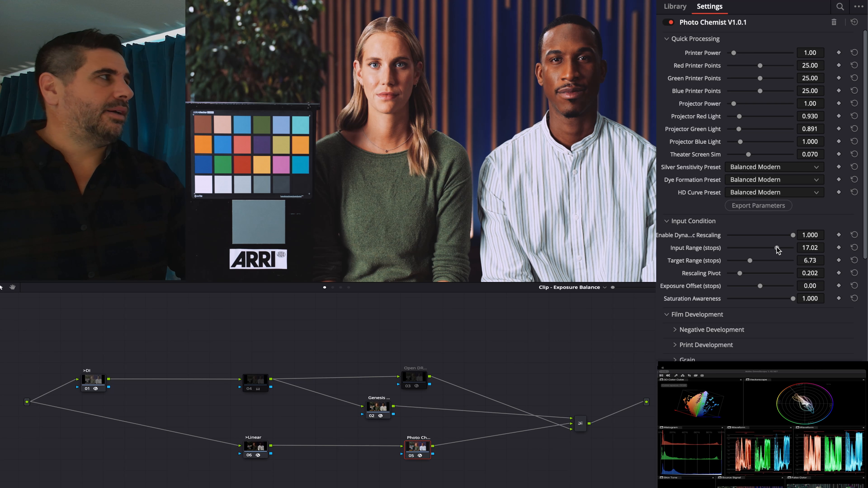
{"action": "left_click_drag", "start_coordinate": [741, 272], "coordinate": [738, 274]}
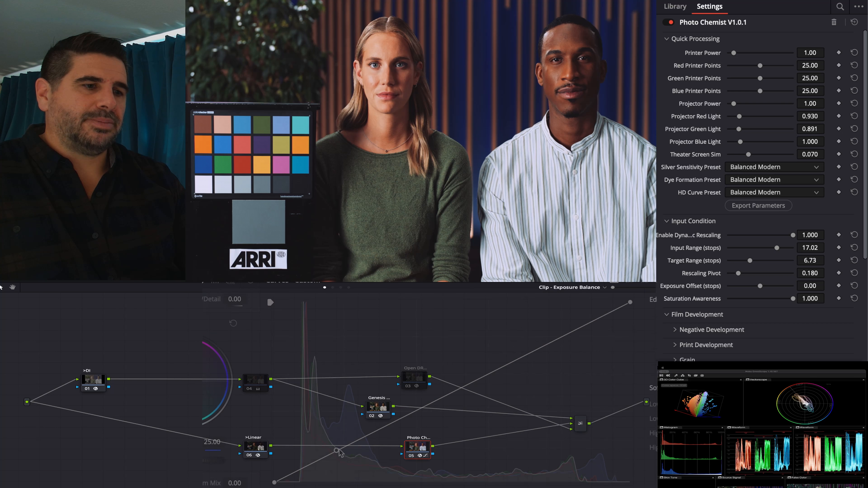
Try a Rescaling Pivot of 0.256, lower the Exposure Offset to -1.51 stops, and compensate with a pivot of 0.348
{"action": "left_click_drag", "start_coordinate": [738, 274], "coordinate": [744, 273]}
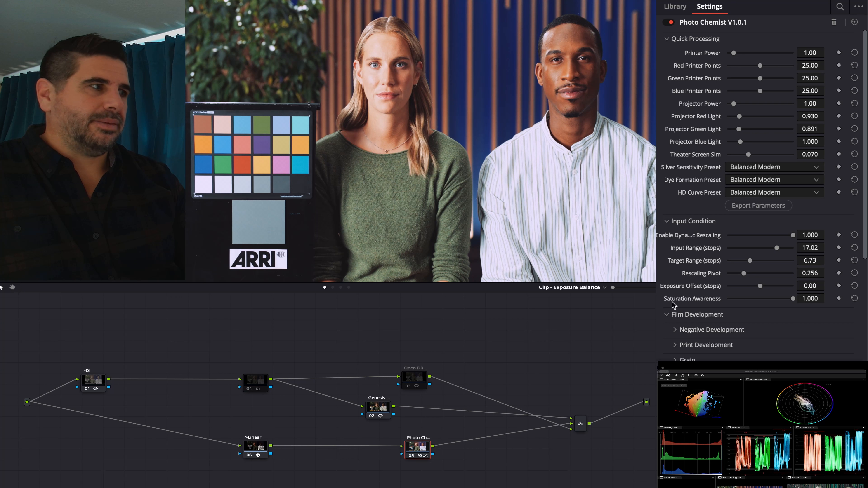
{"action": "left_click_drag", "start_coordinate": [760, 286], "coordinate": [757, 286]}
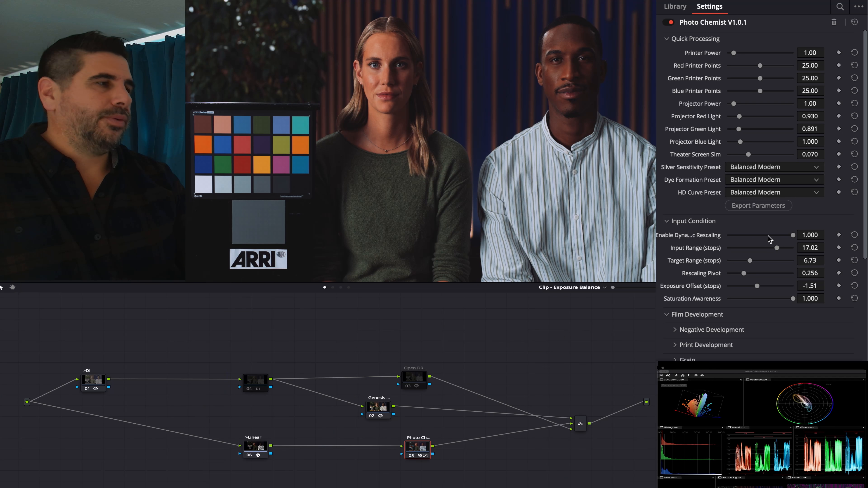
{"action": "left_click_drag", "start_coordinate": [744, 274], "coordinate": [750, 274]}
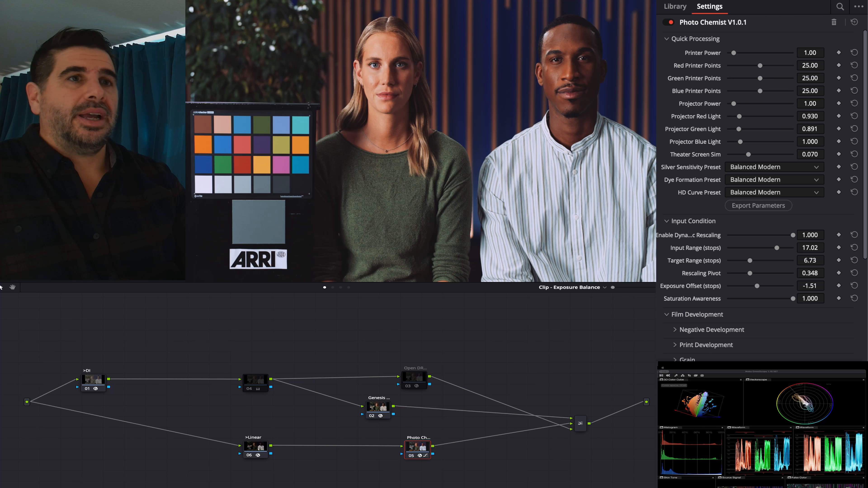
Reset Rescaling Pivot to 0.180, Target Range to 6.00, Input Range to 16.00 and Exposure Offset to 0.00
{"action": "double_click", "coordinate": [718, 274]}
{"action": "double_click", "coordinate": [716, 266]}
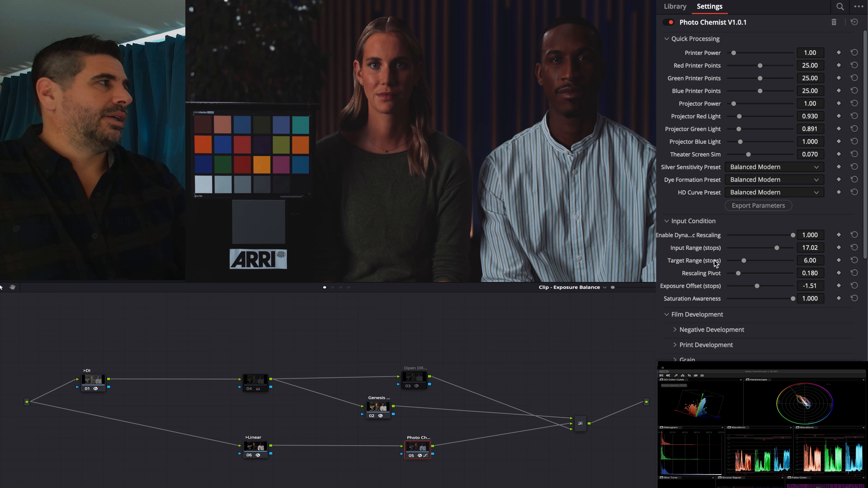
{"action": "double_click", "coordinate": [715, 248]}
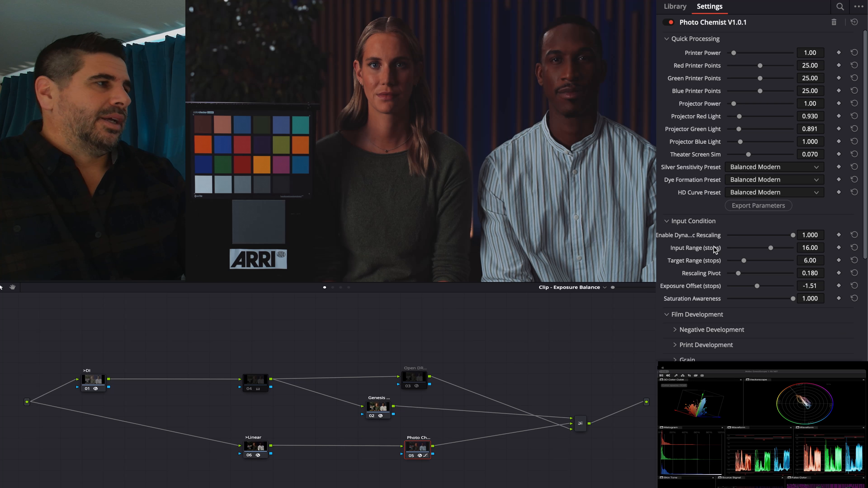
{"action": "double_click", "coordinate": [705, 286]}
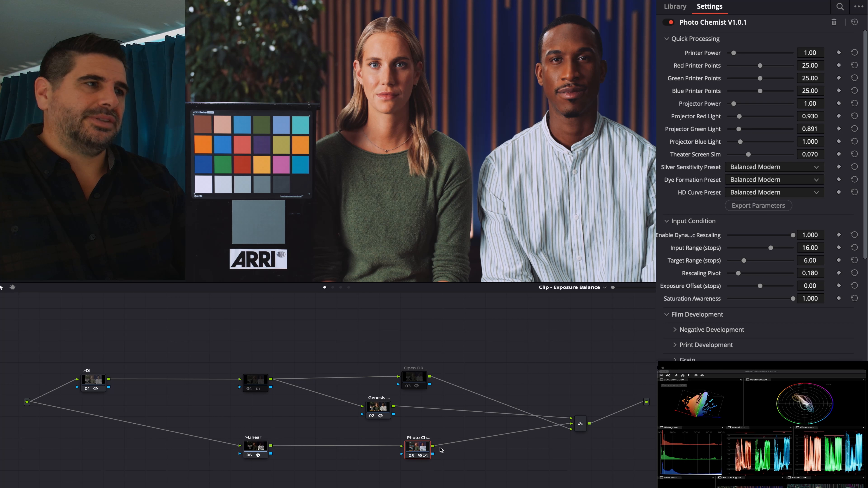
Expand Negative Development and Print Development, and review their controls and the remaining sections through Input/Output Config
{"action": "scroll", "coordinate": [755, 300], "scroll_direction": "down", "scroll_amount": 3}
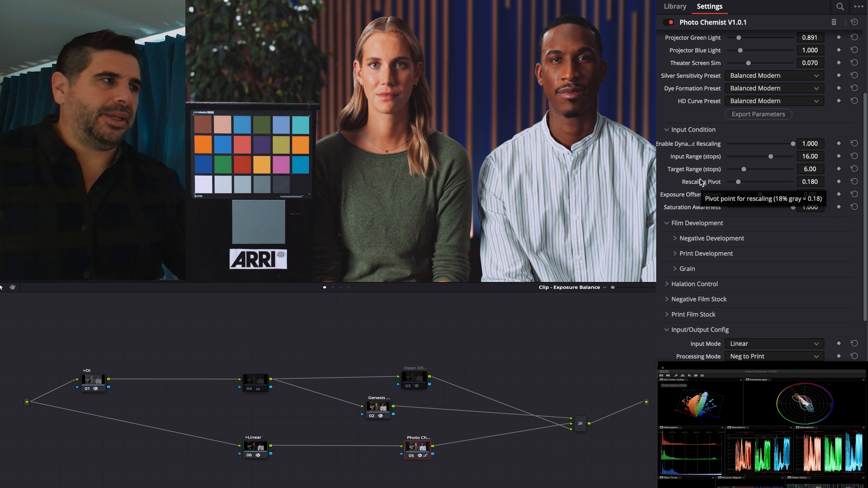
{"action": "scroll", "coordinate": [709, 258], "scroll_direction": "down", "scroll_amount": 3}
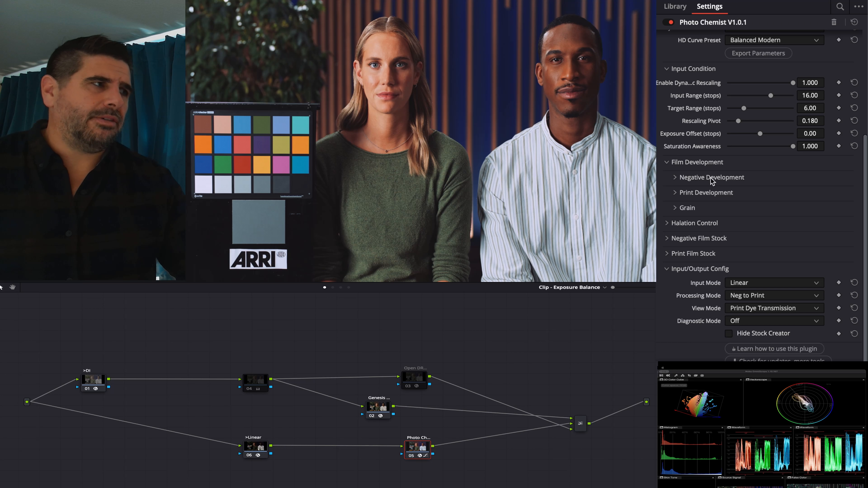
{"action": "left_click", "coordinate": [722, 182]}
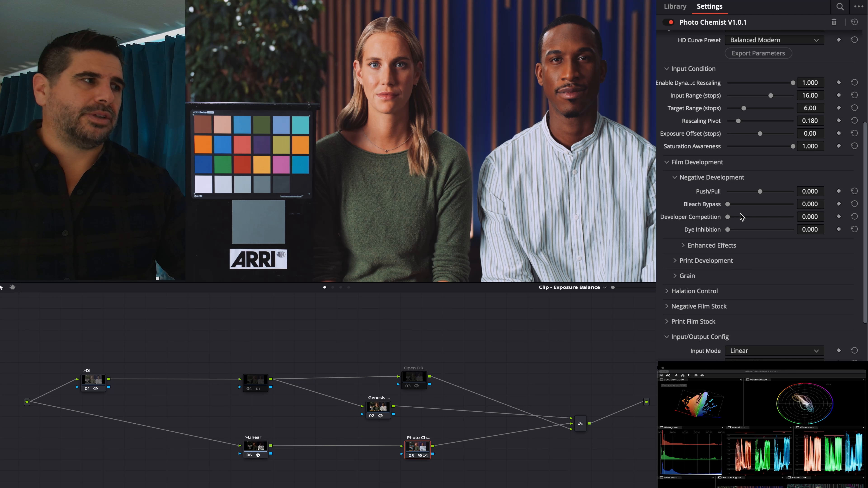
{"action": "left_click", "coordinate": [728, 261]}
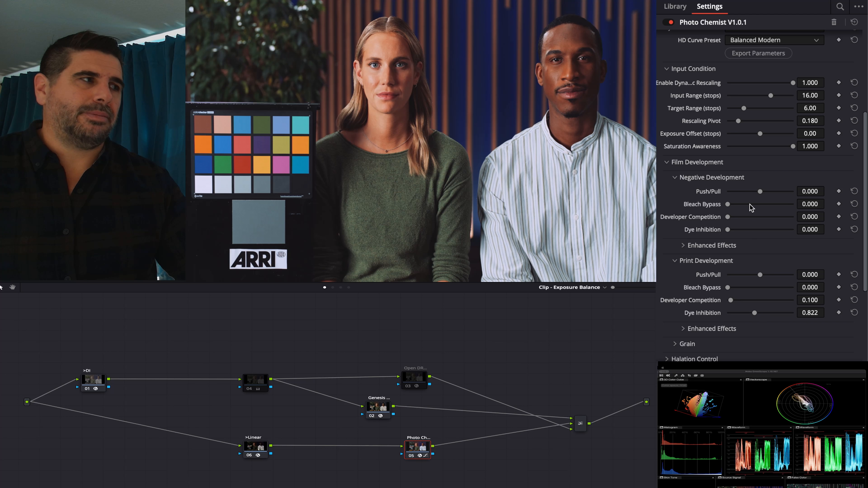
{"action": "scroll", "coordinate": [713, 344], "scroll_direction": "down", "scroll_amount": 3}
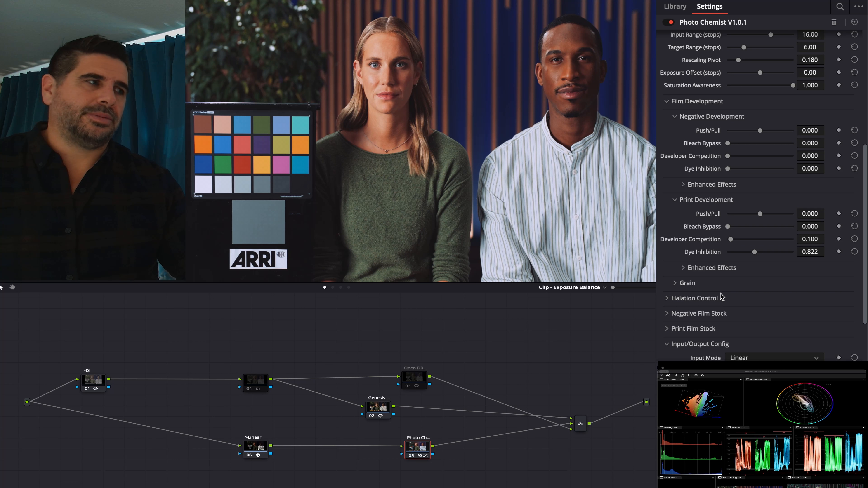
{"action": "scroll", "coordinate": [724, 307], "scroll_direction": "down", "scroll_amount": 3}
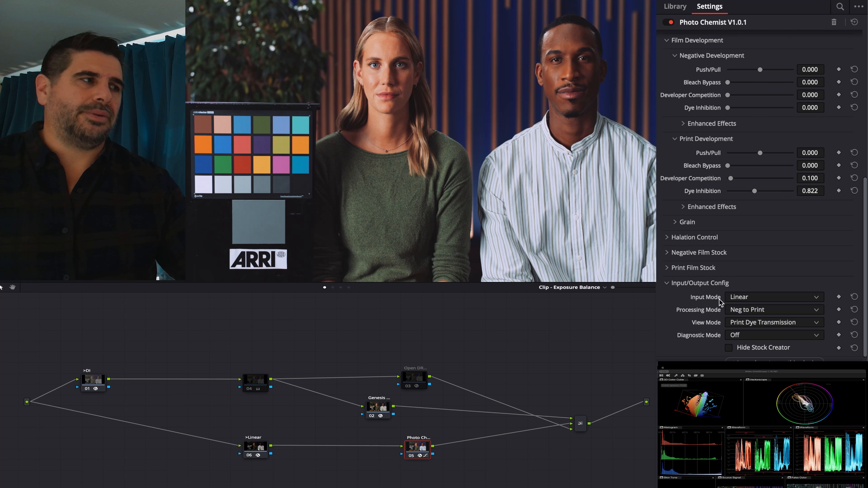